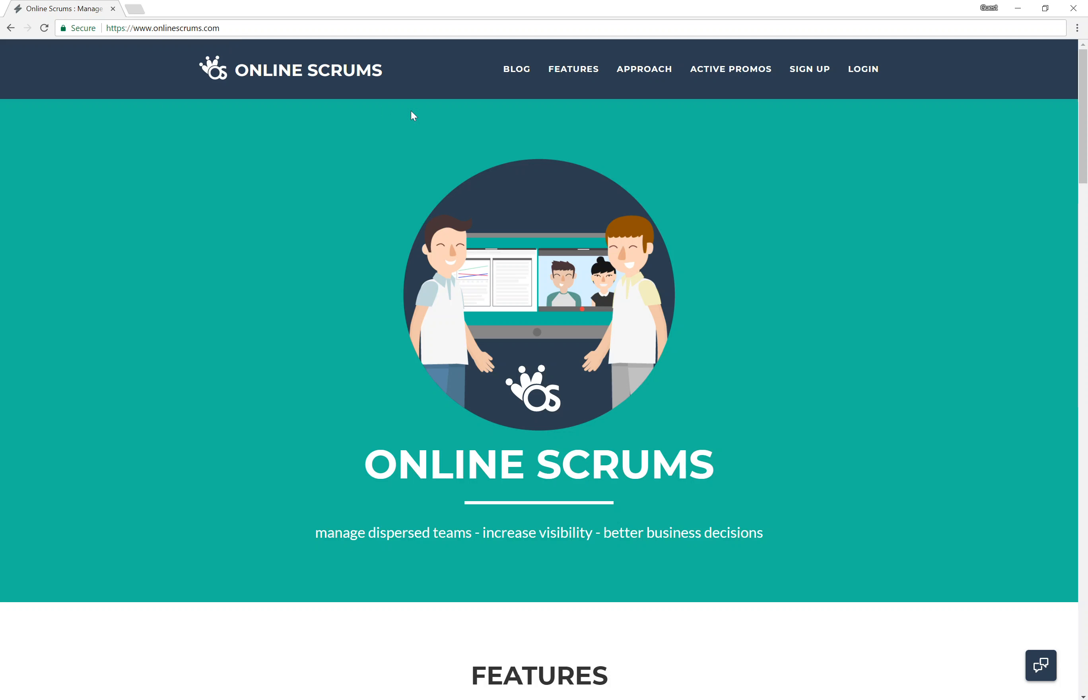
Step: Jump from the homepage's SIGN UP link to the free 21-day trial section
left_click(813, 70)
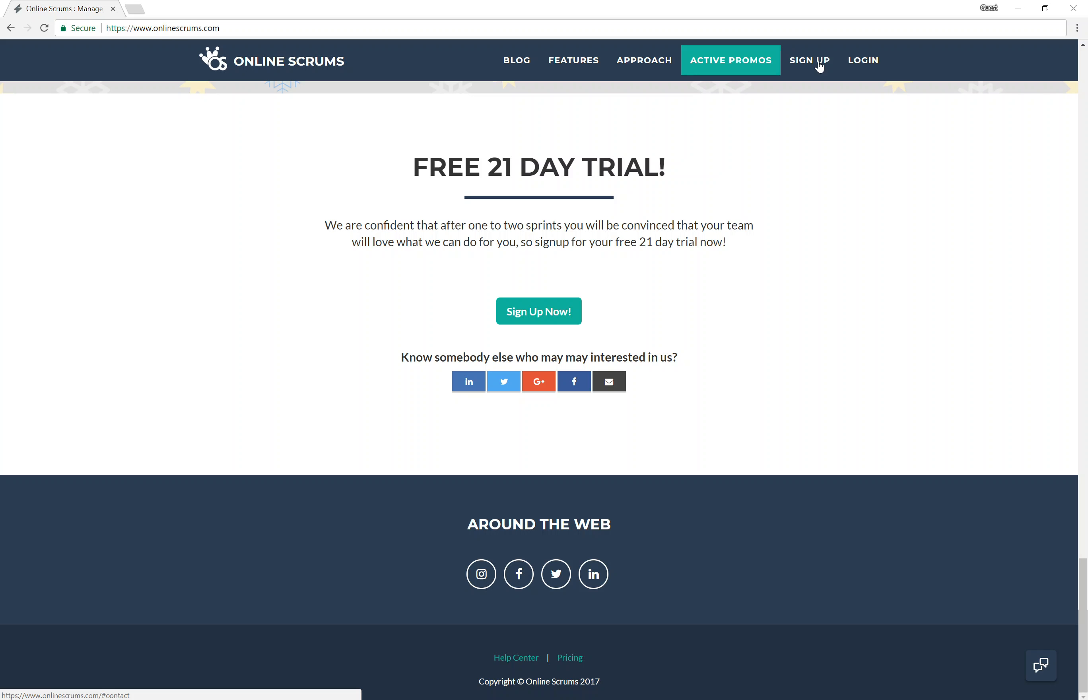
Step: Start the free trial with Sign Up Now! to load the Register page
left_click(541, 320)
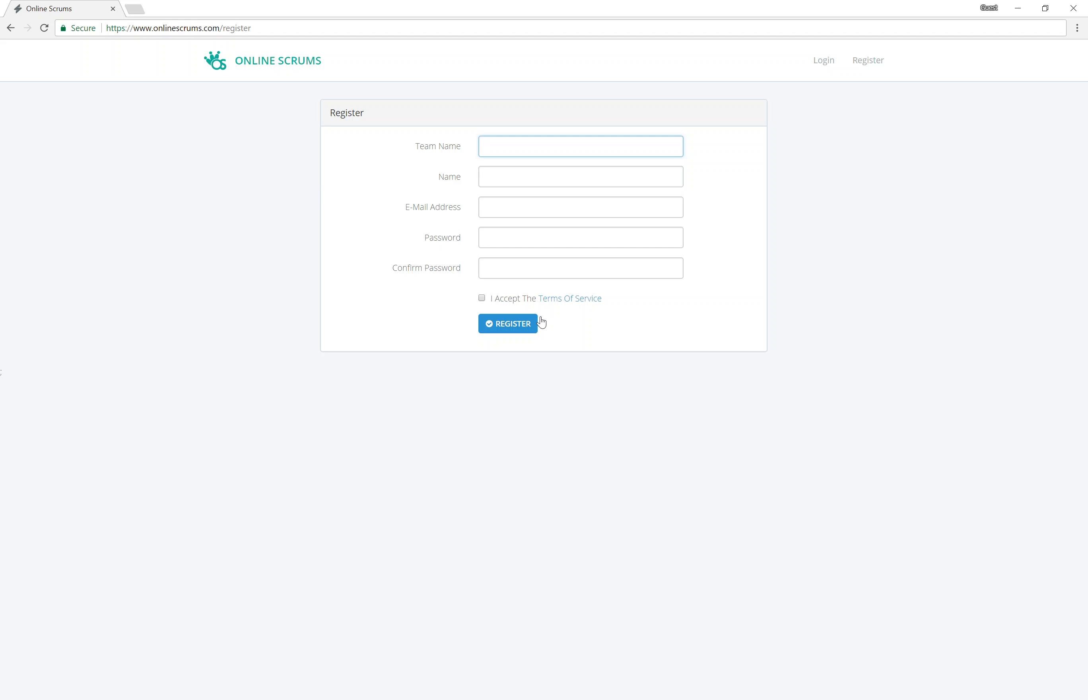
Step: Register team 'Example Team' with the owner's name, e-mail and password, accepting the terms
type("Example Team")
key("Tab")
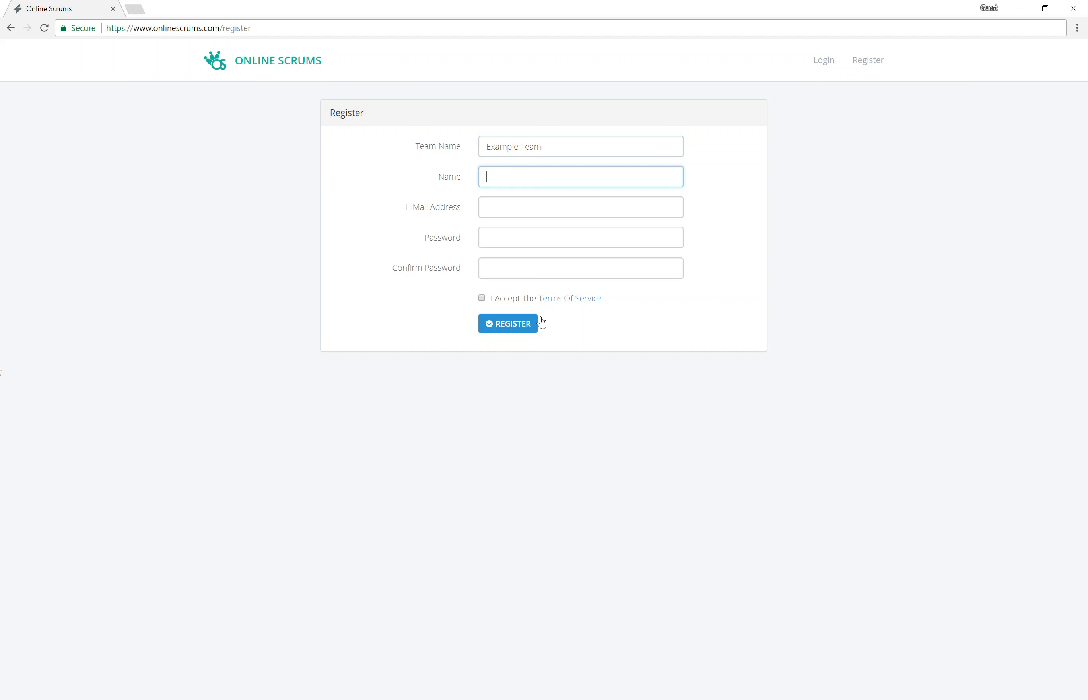
type("Chris WB")
key("Tab")
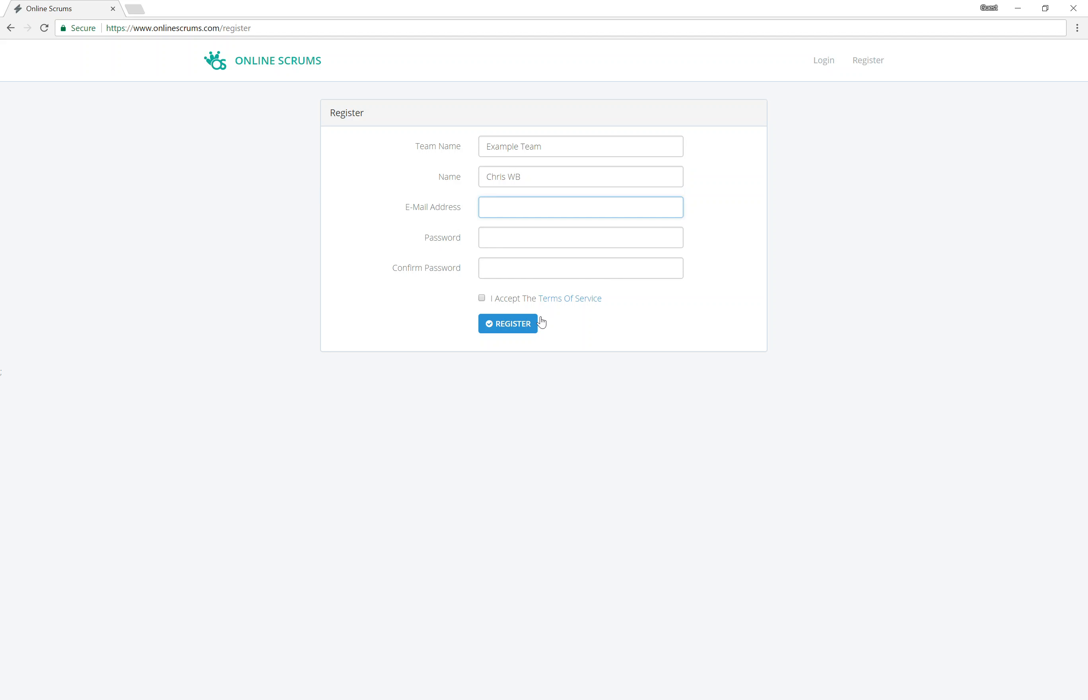
key("Tab")
type("•")
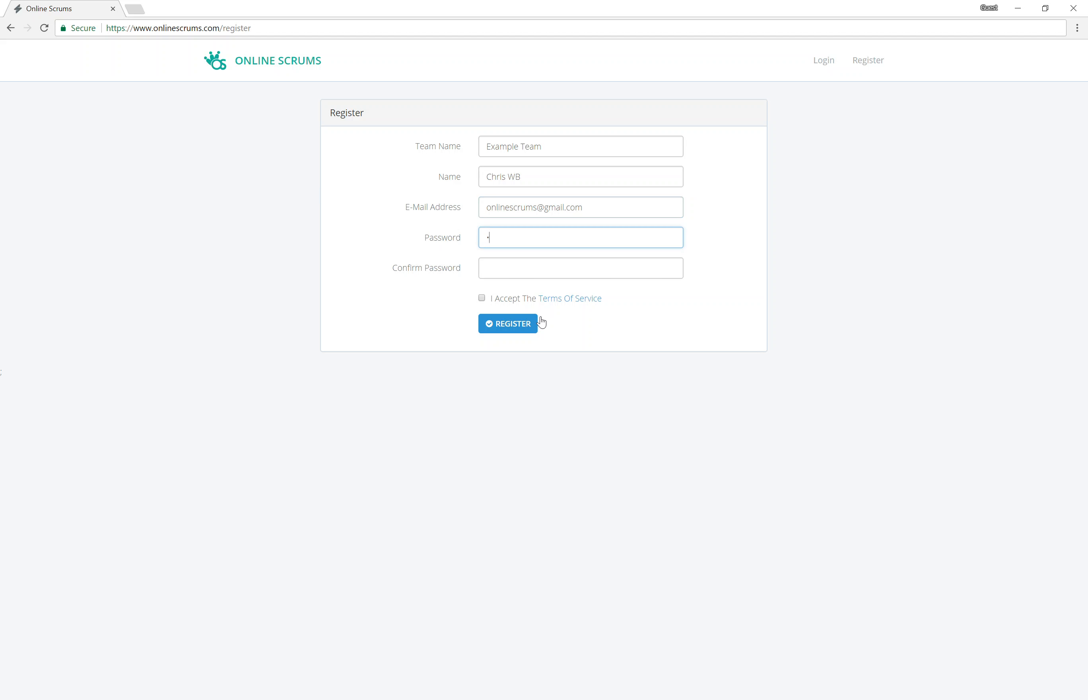
type("••••••••")
key("Tab")
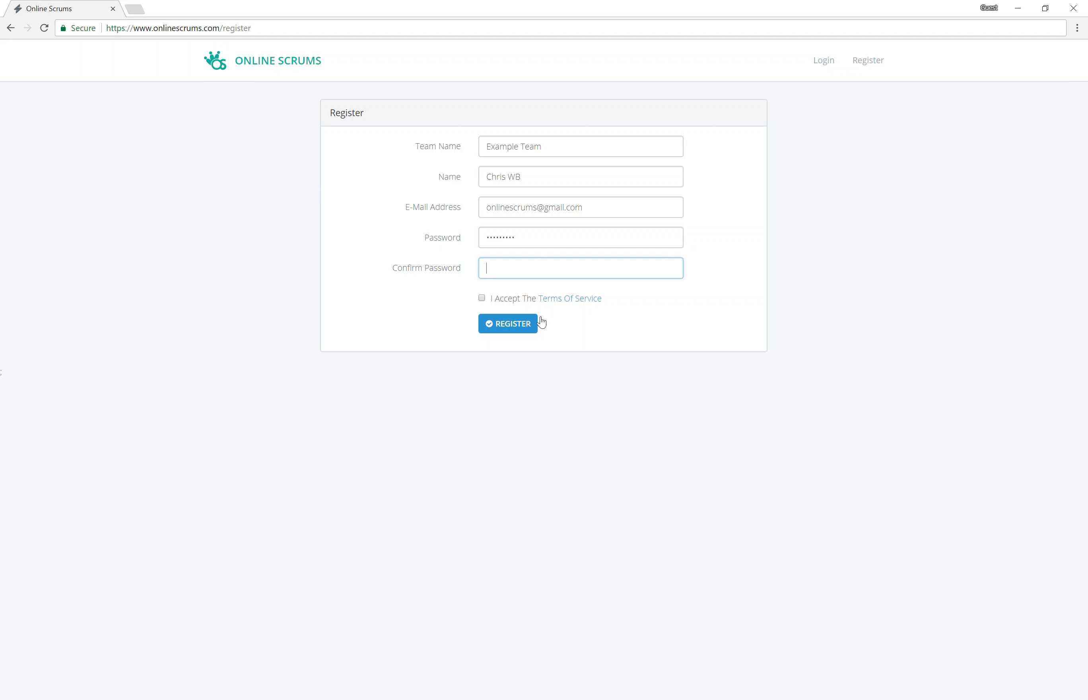
type("•••••••••")
left_click(482, 299)
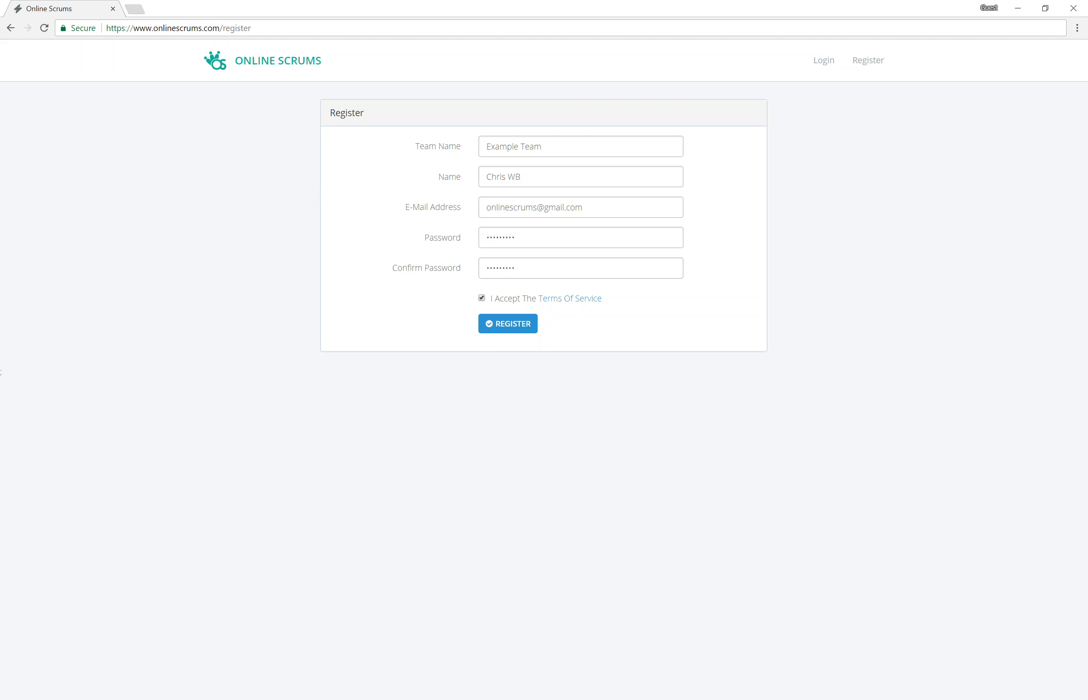
left_click(510, 335)
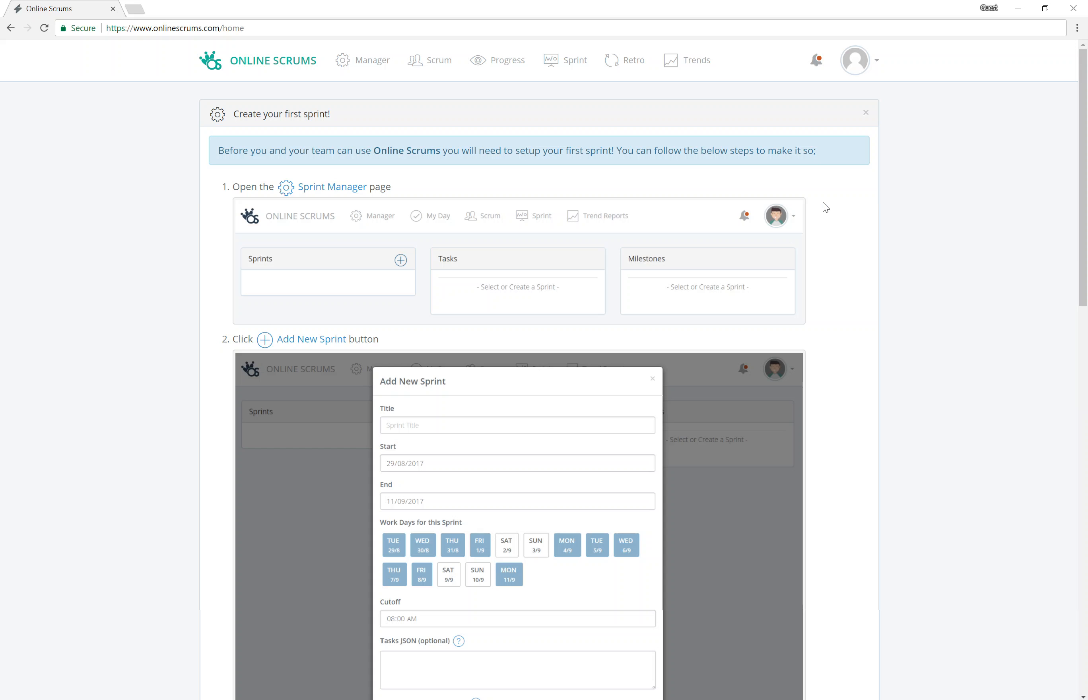
Step: Look over the 'Create your first sprint!' guide, then open the avatar's account menu
scroll(825, 208, "down", 1)
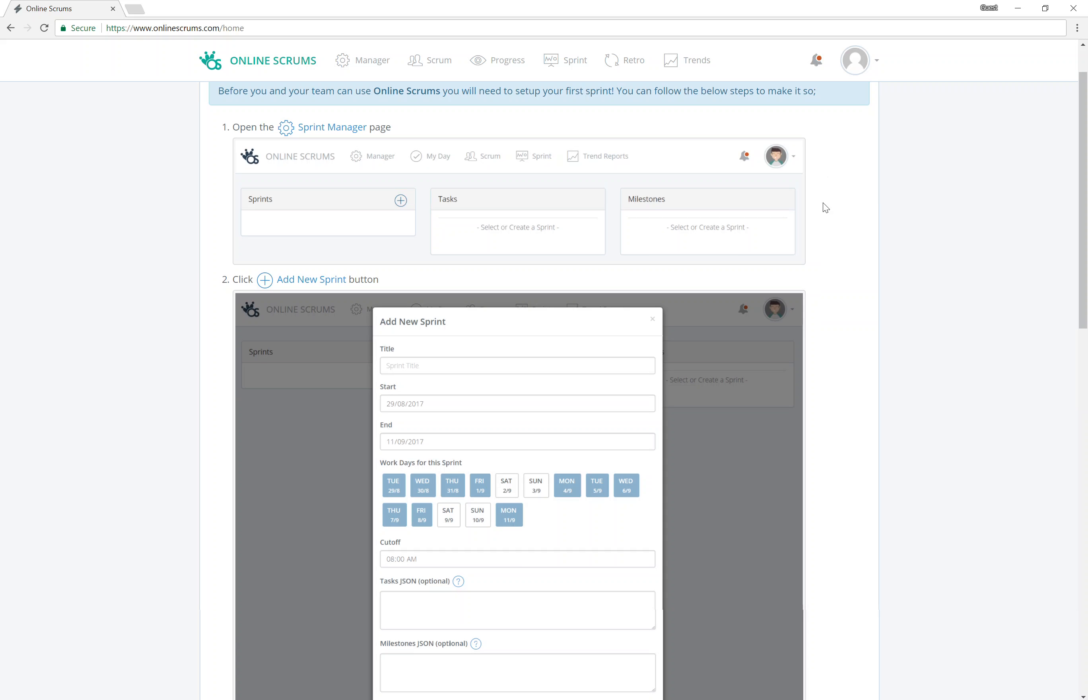
scroll(822, 206, "down", 1)
scroll(822, 206, "up", 2)
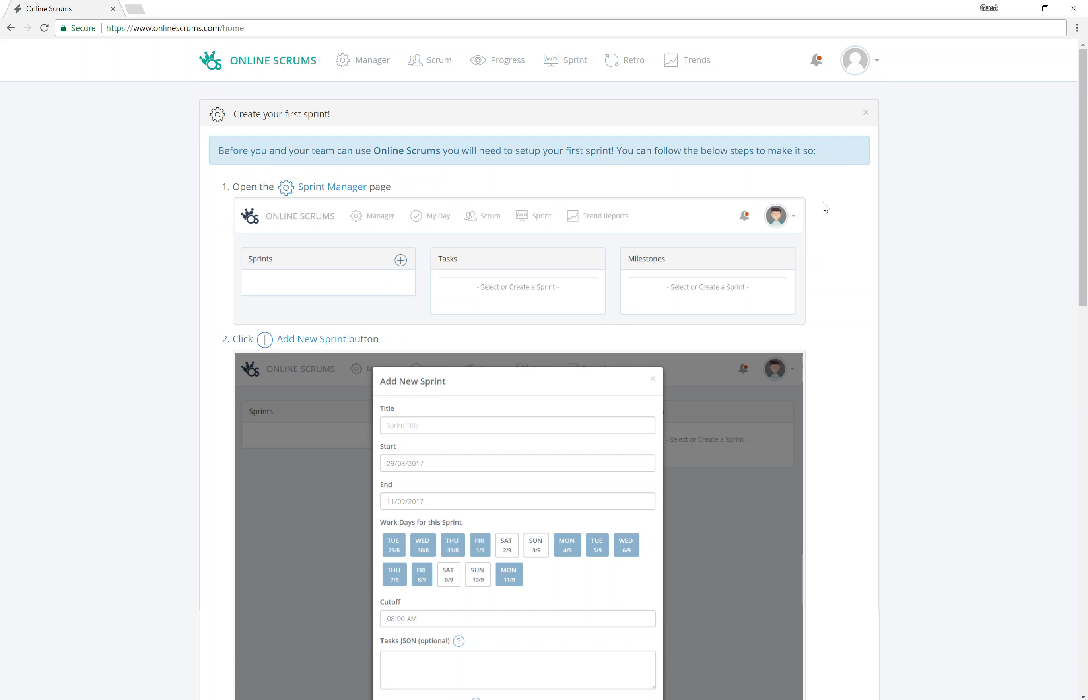
scroll(864, 196, "down", 1)
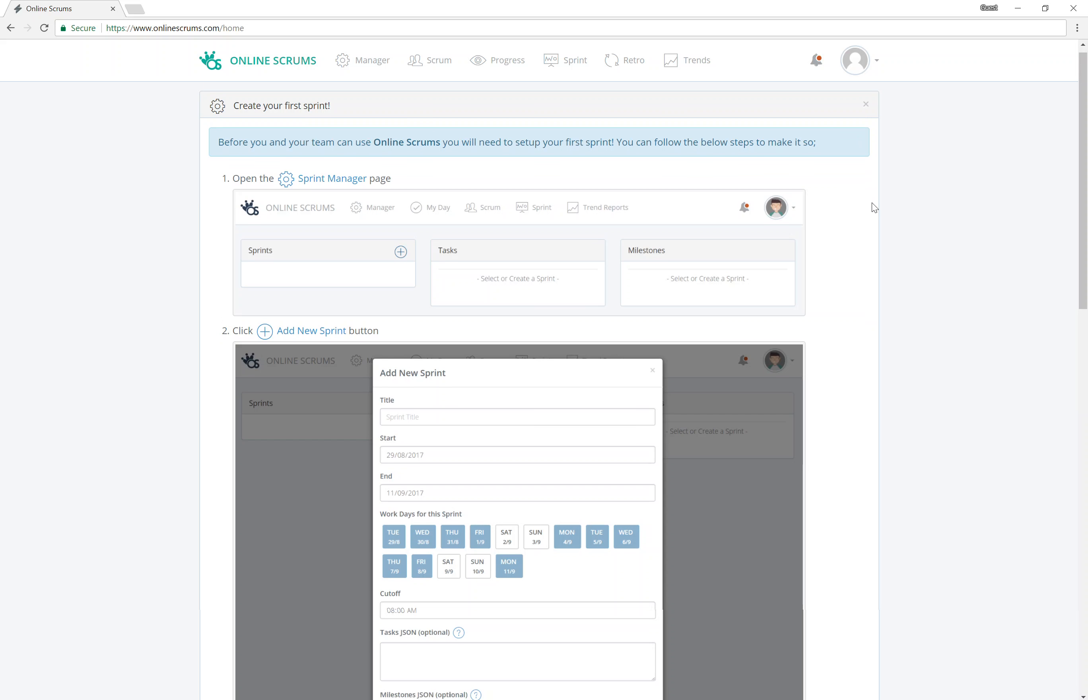
scroll(896, 255, "down", 6)
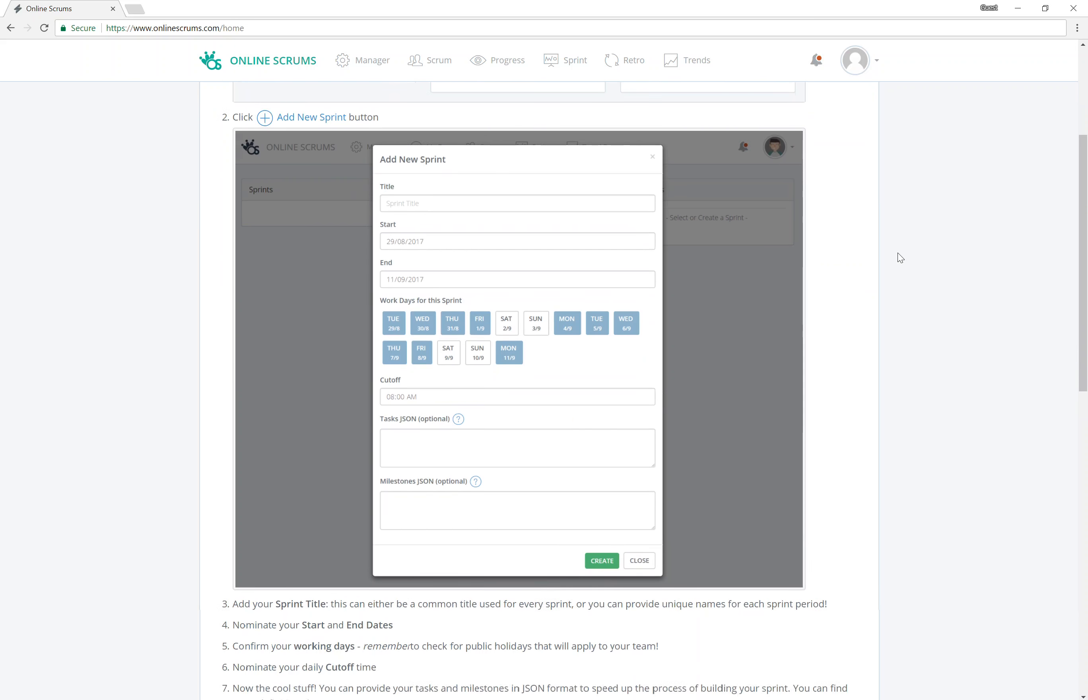
scroll(798, 263, "down", 2)
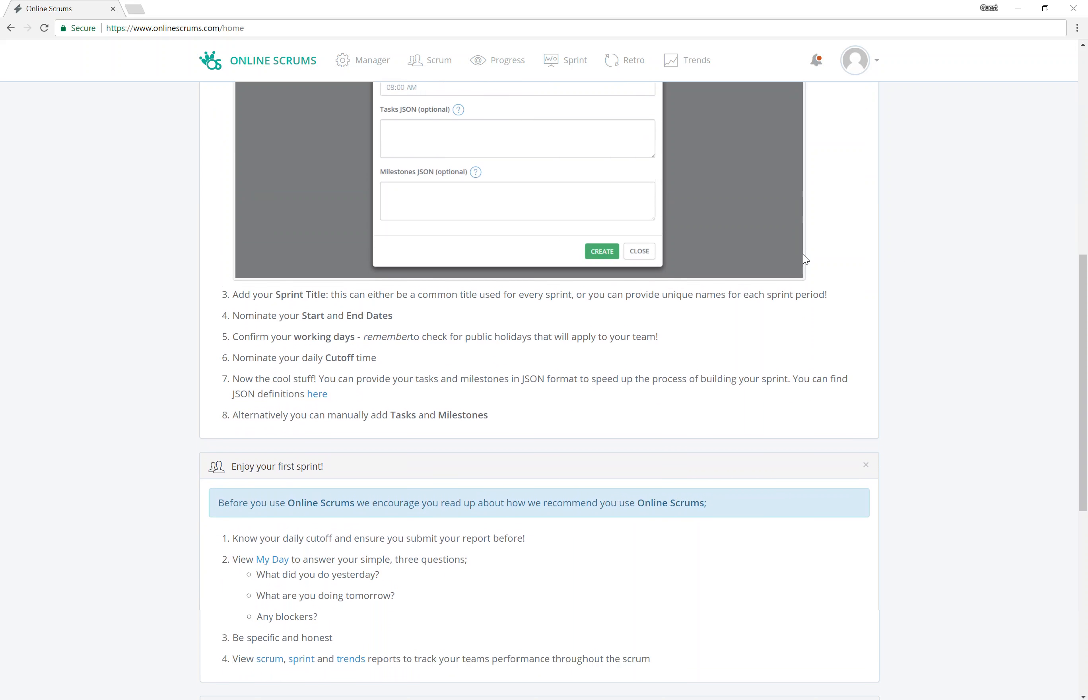
scroll(711, 319, "down", 5)
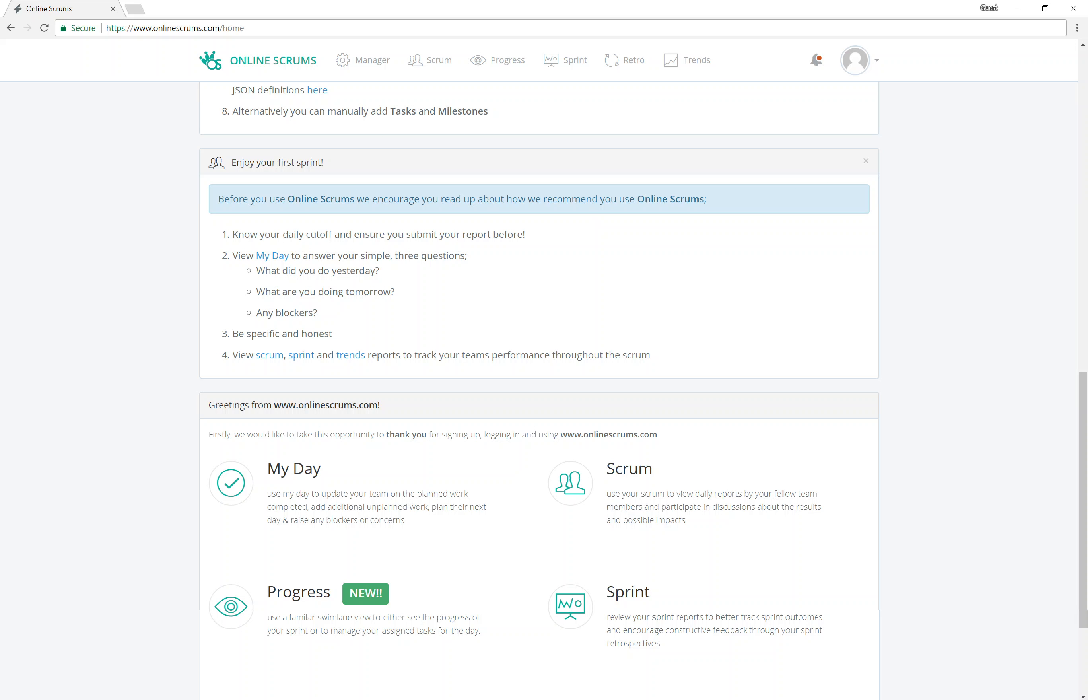
scroll(809, 320, "up", 5)
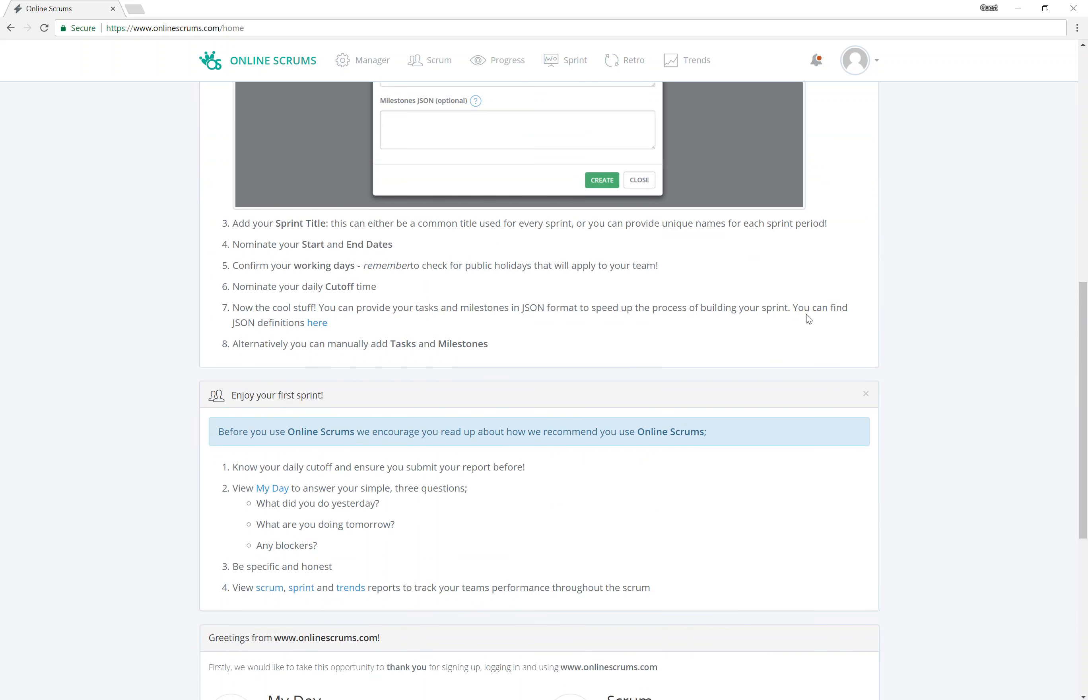
scroll(810, 320, "up", 9)
left_click(855, 60)
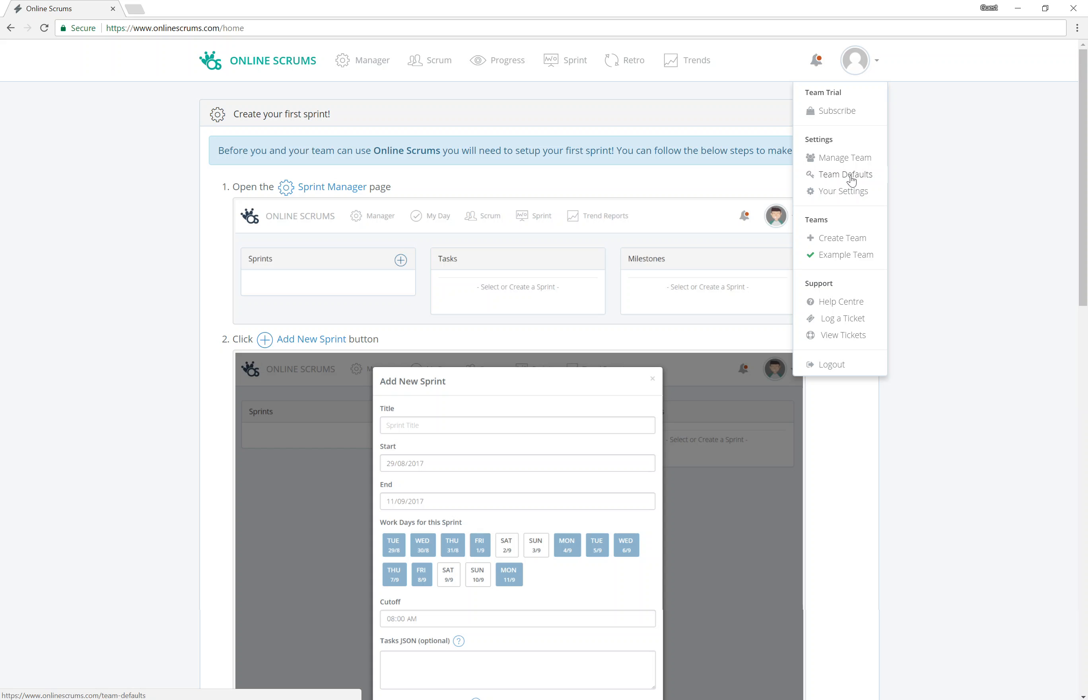
Step: In Team Defaults, set Participating Scrum Master to Yes, then close the page
left_click(851, 181)
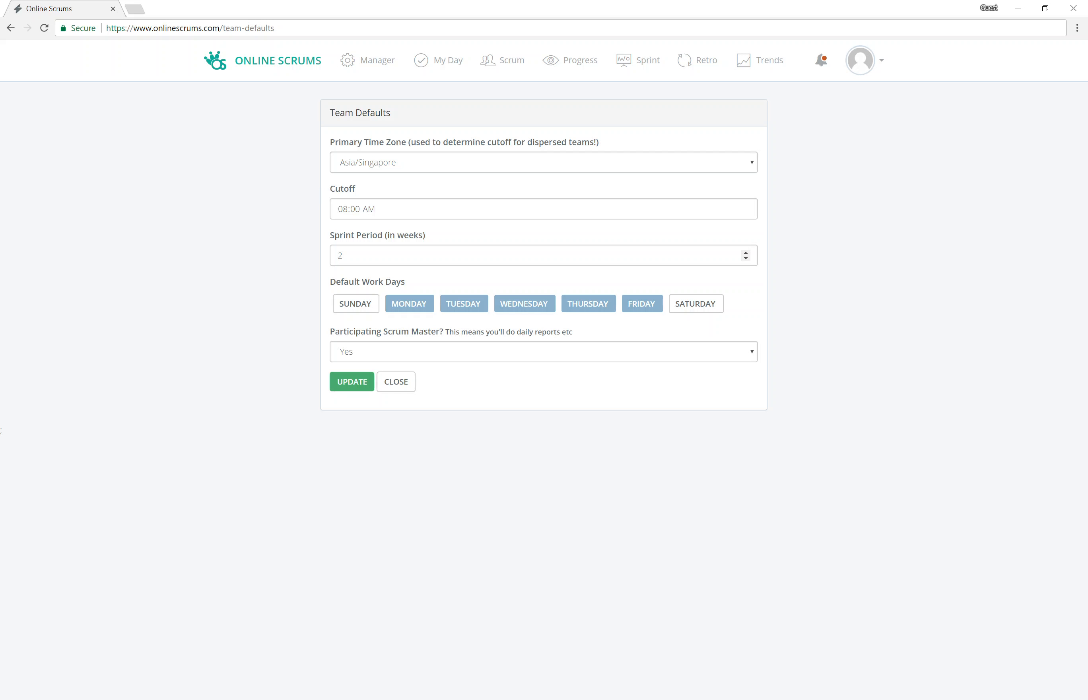
left_click(454, 354)
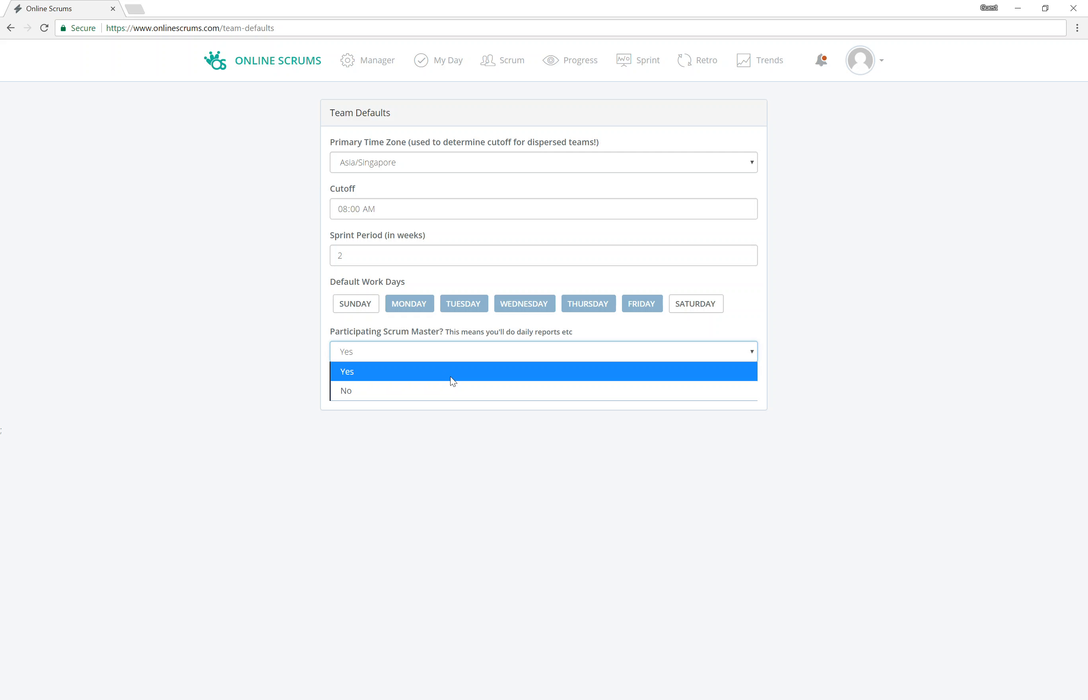
left_click(452, 381)
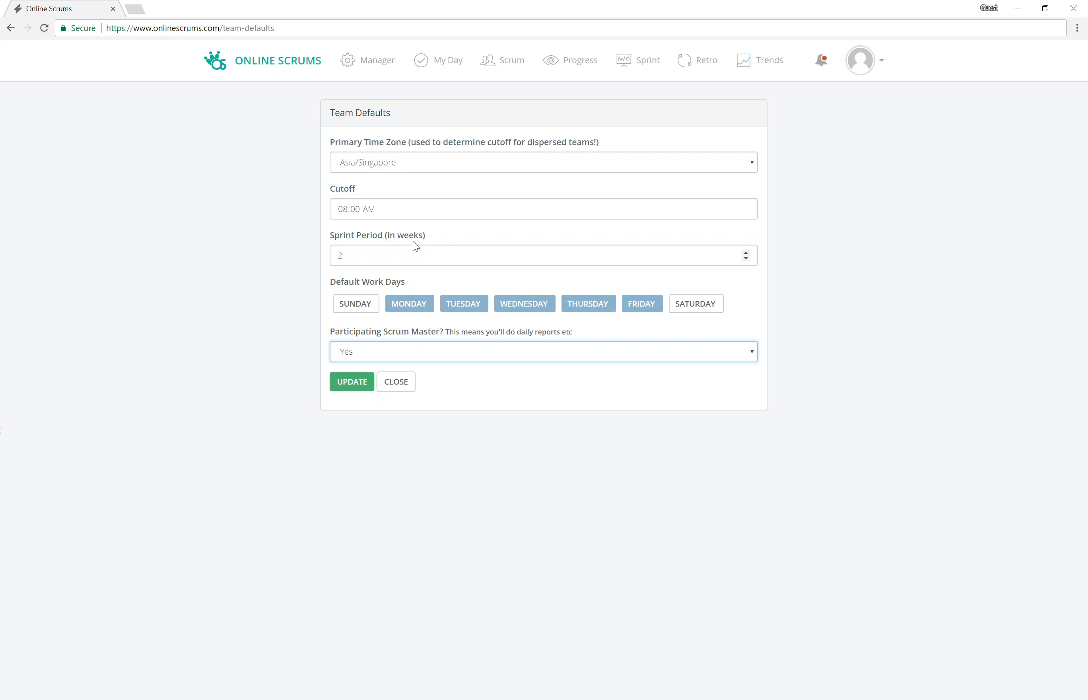
left_click(402, 383)
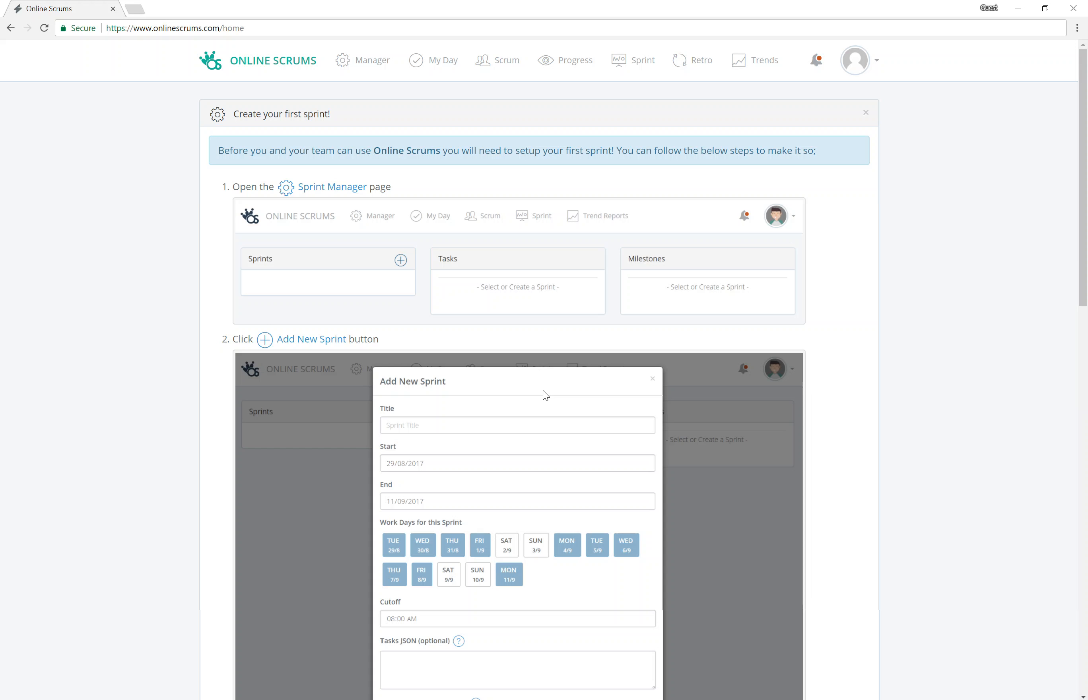
Step: Go to Manage Team from the avatar menu to reach the Example Team profile settings
left_click(870, 68)
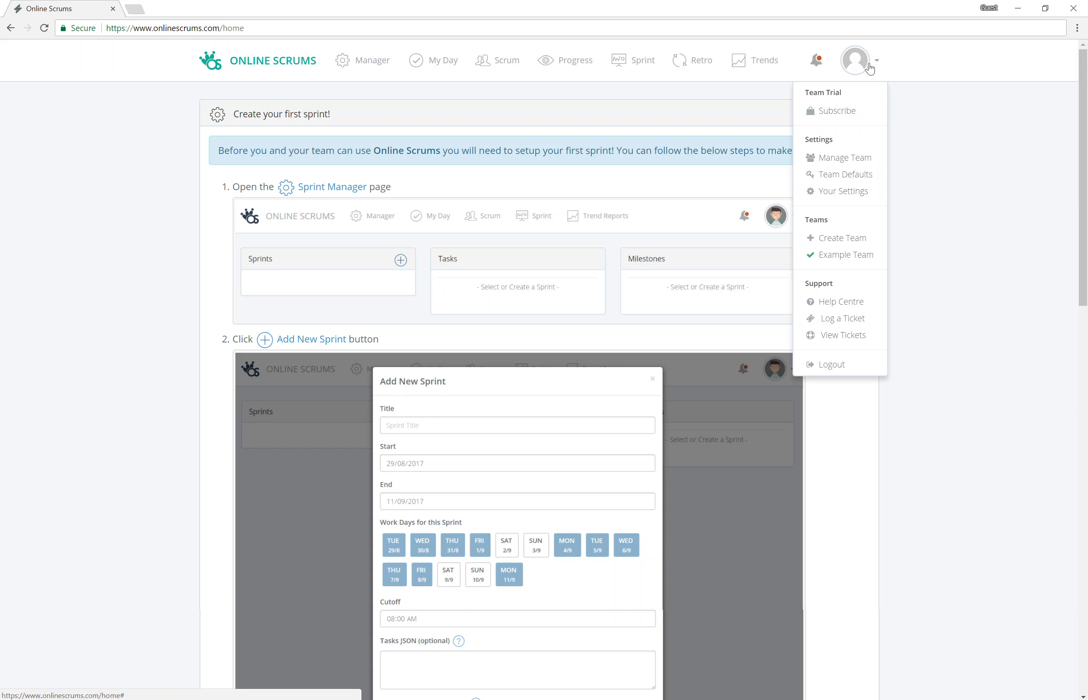
left_click(850, 163)
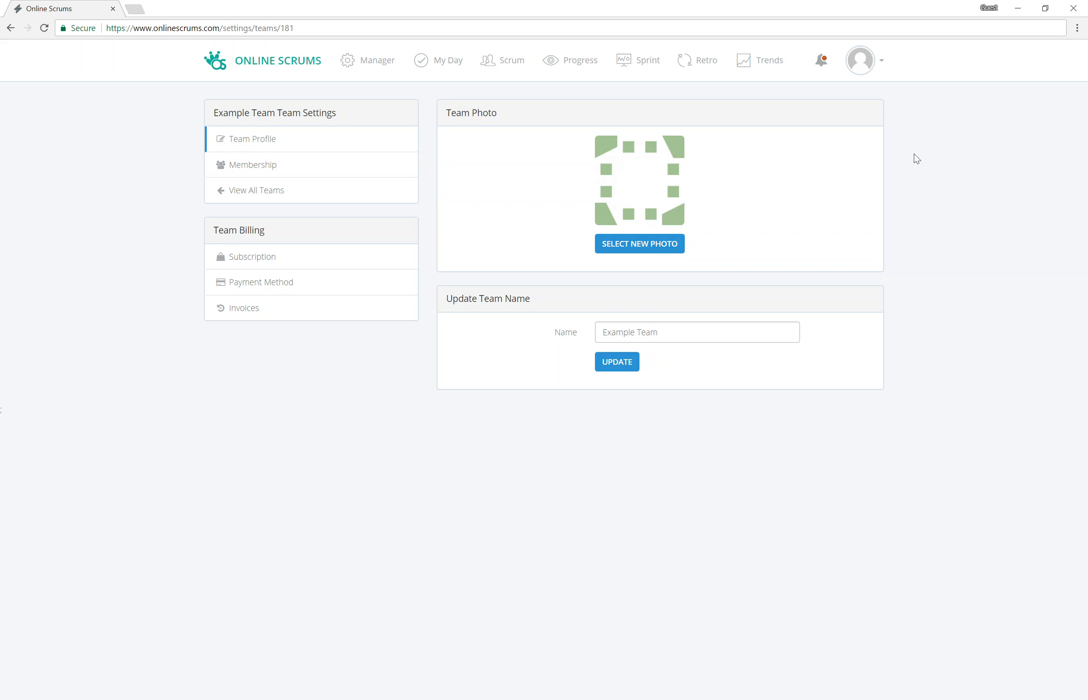
Step: Switch to the Membership section of the Team Settings sidebar
left_click(251, 171)
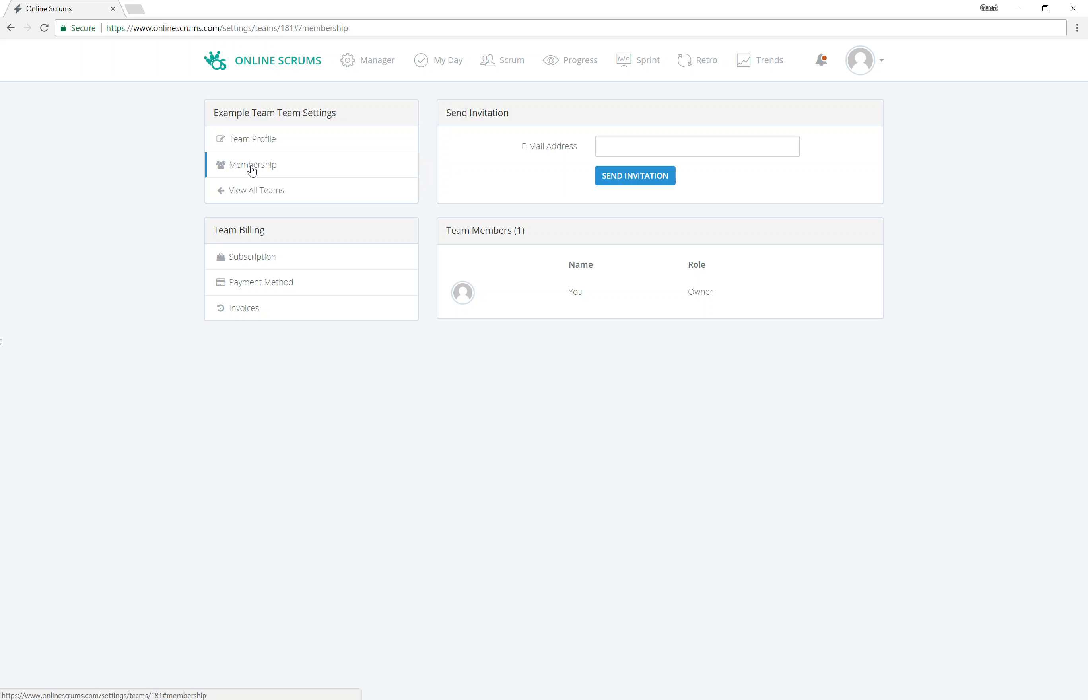
Step: Invite a new member by entering their e-mail address and sending the invitation
left_click(758, 146)
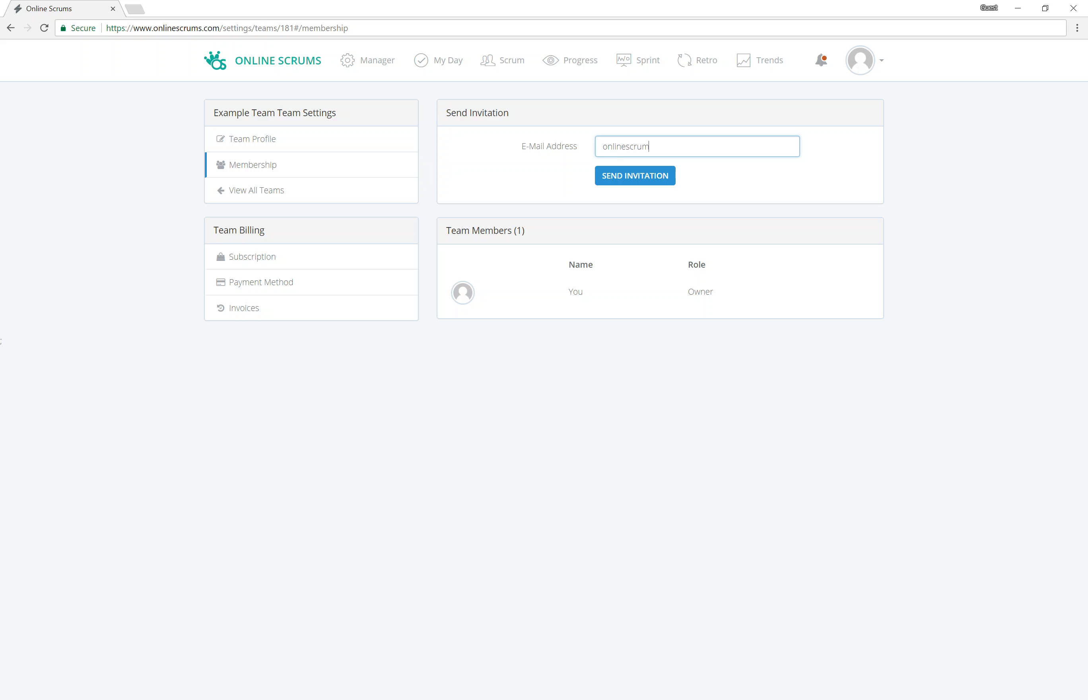
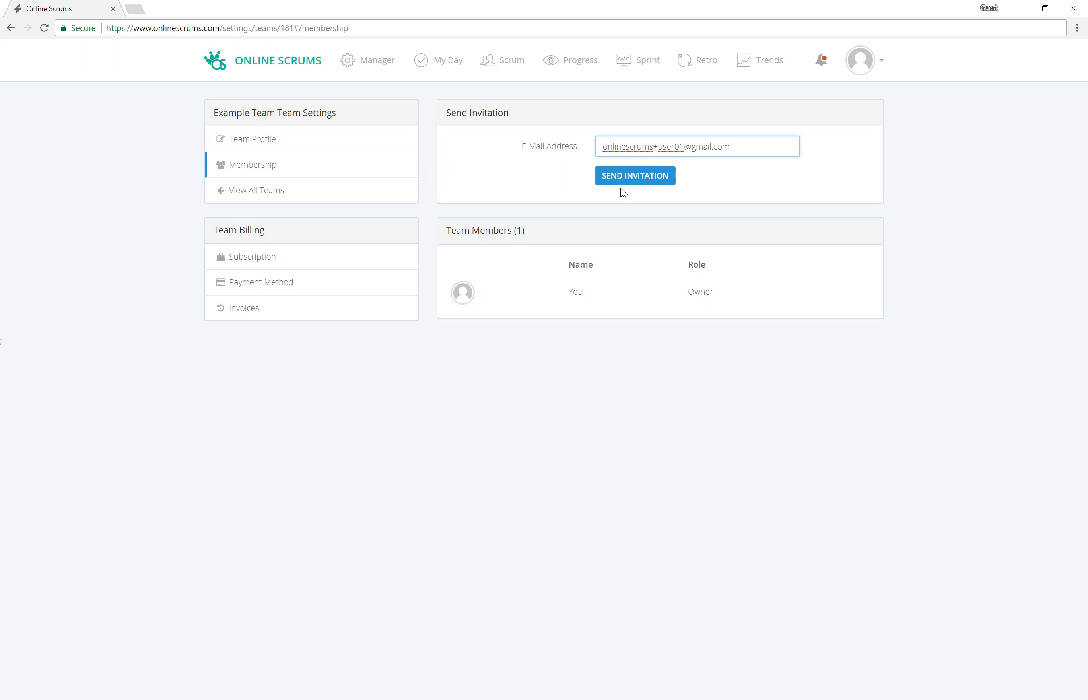
left_click(626, 179)
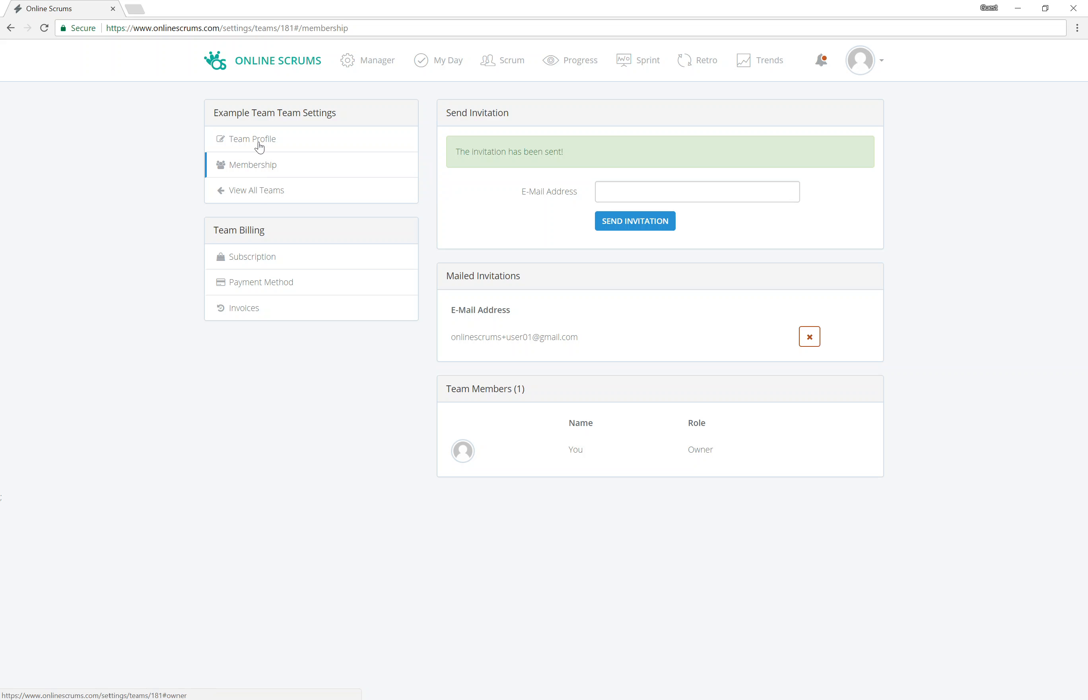
Step: Show the Subscription plans, compare yearly prices, then return to monthly pricing
left_click(263, 265)
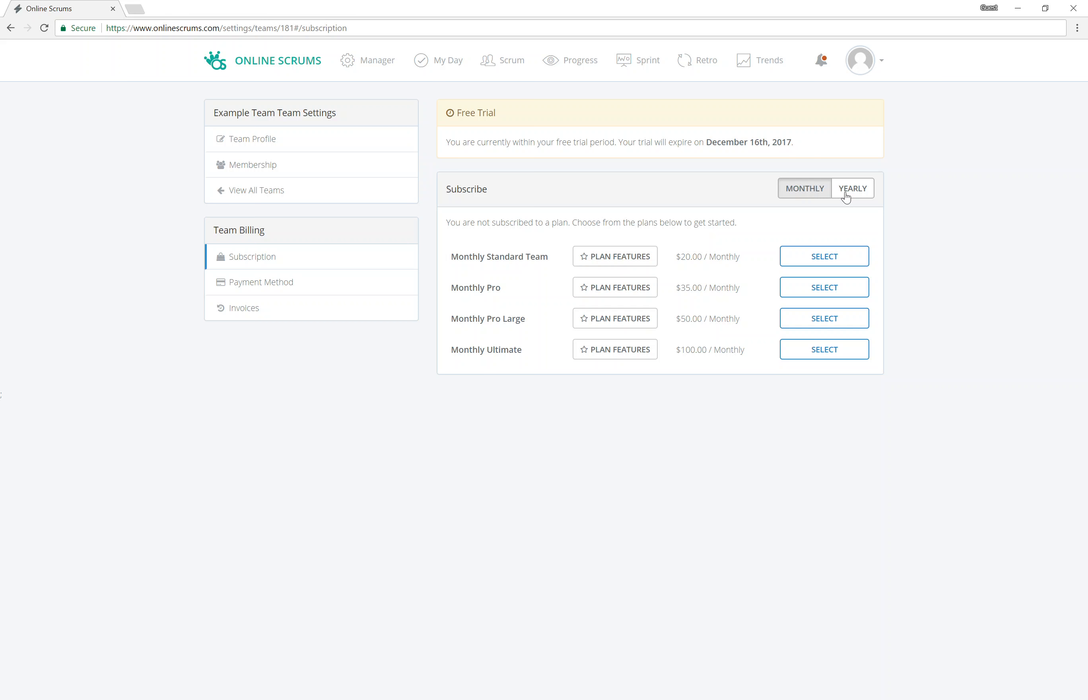
left_click(846, 197)
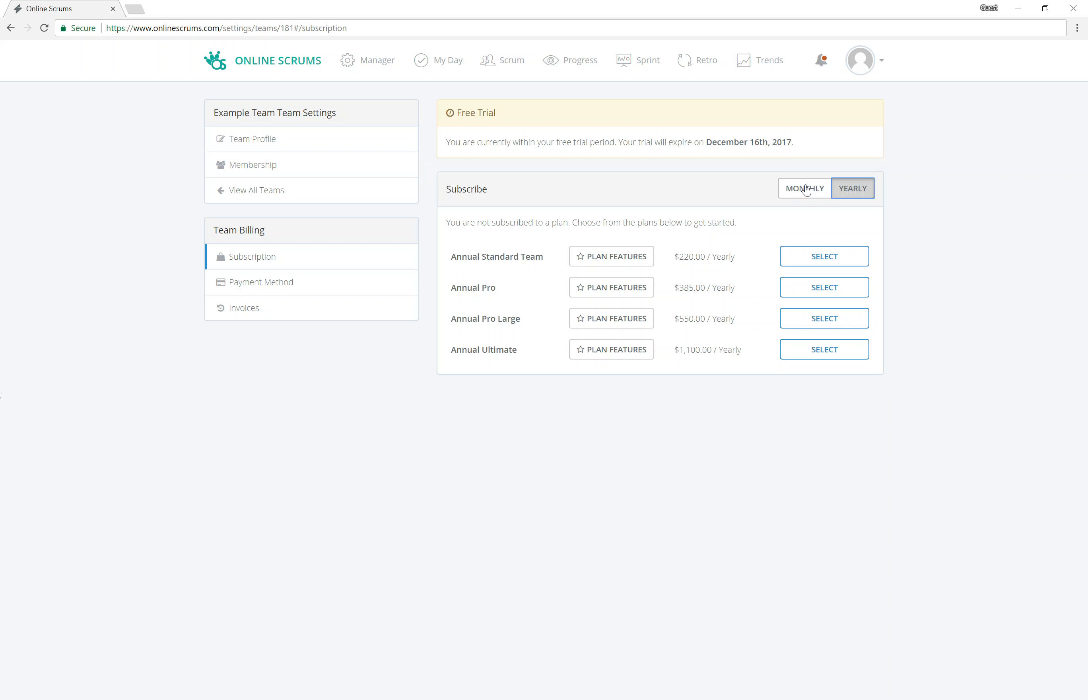
left_click(806, 188)
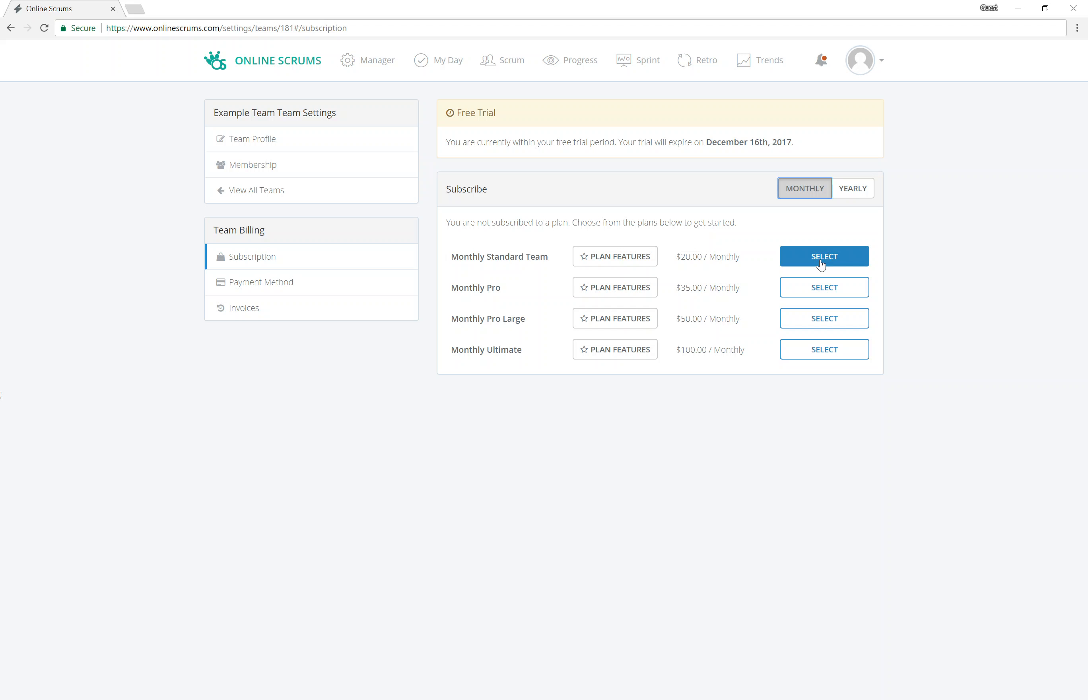
left_click(626, 259)
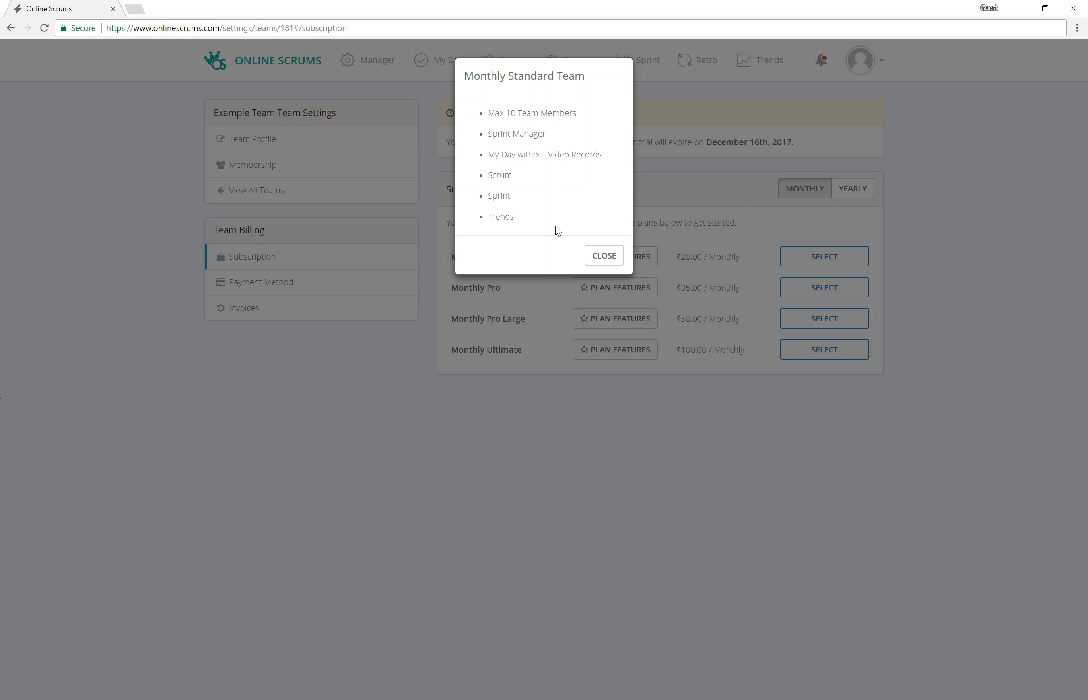
left_click(616, 265)
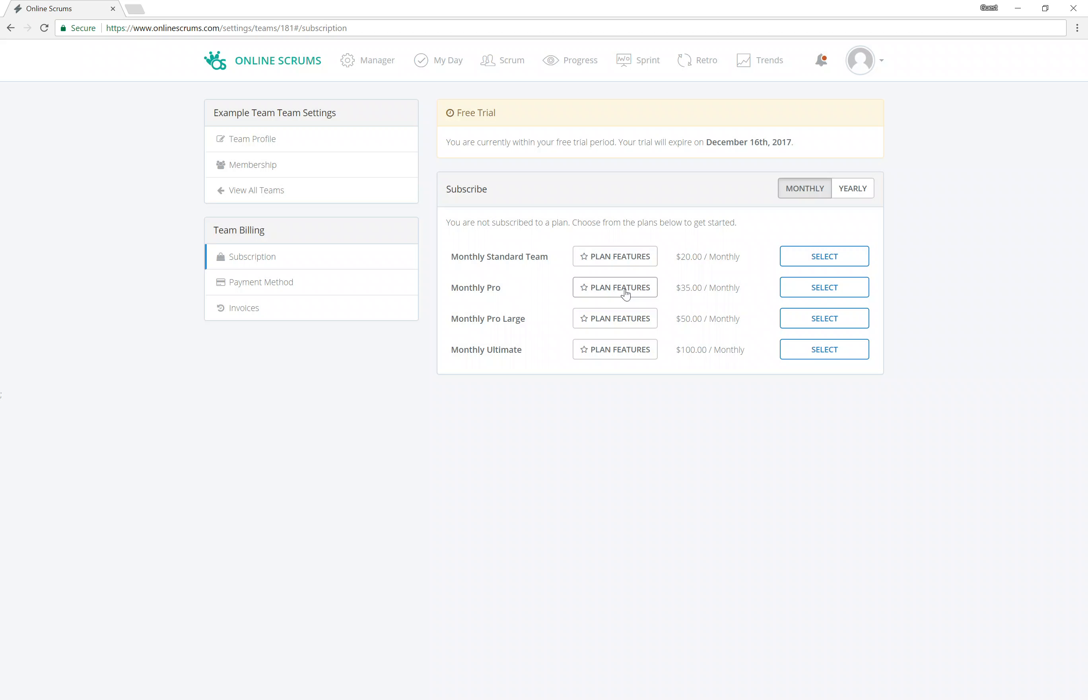
left_click(626, 292)
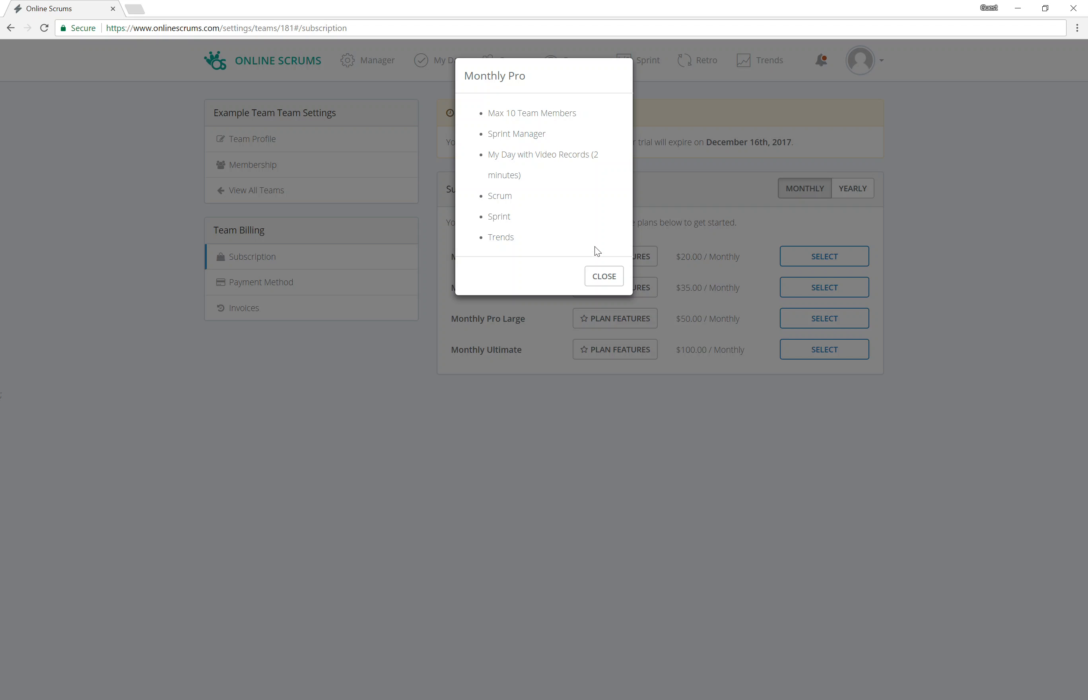
left_click(602, 276)
Step: Select Monthly Pro at $35.00 / Monthly and review the billing information form
left_click(823, 296)
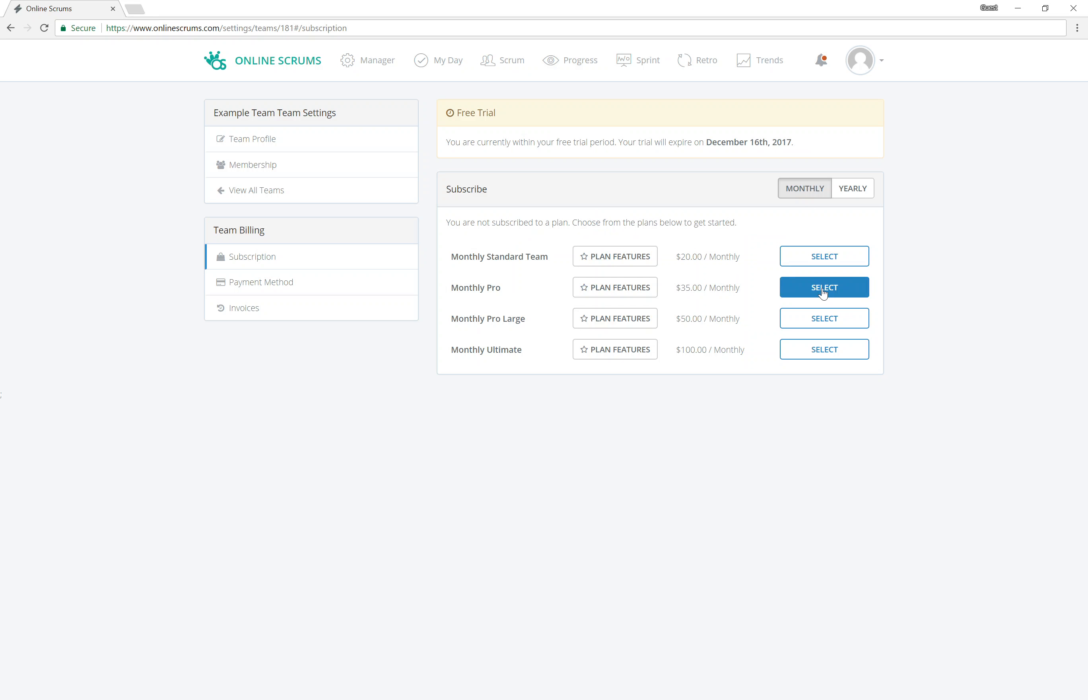
scroll(651, 353, "down", 1)
scroll(651, 353, "down", 3)
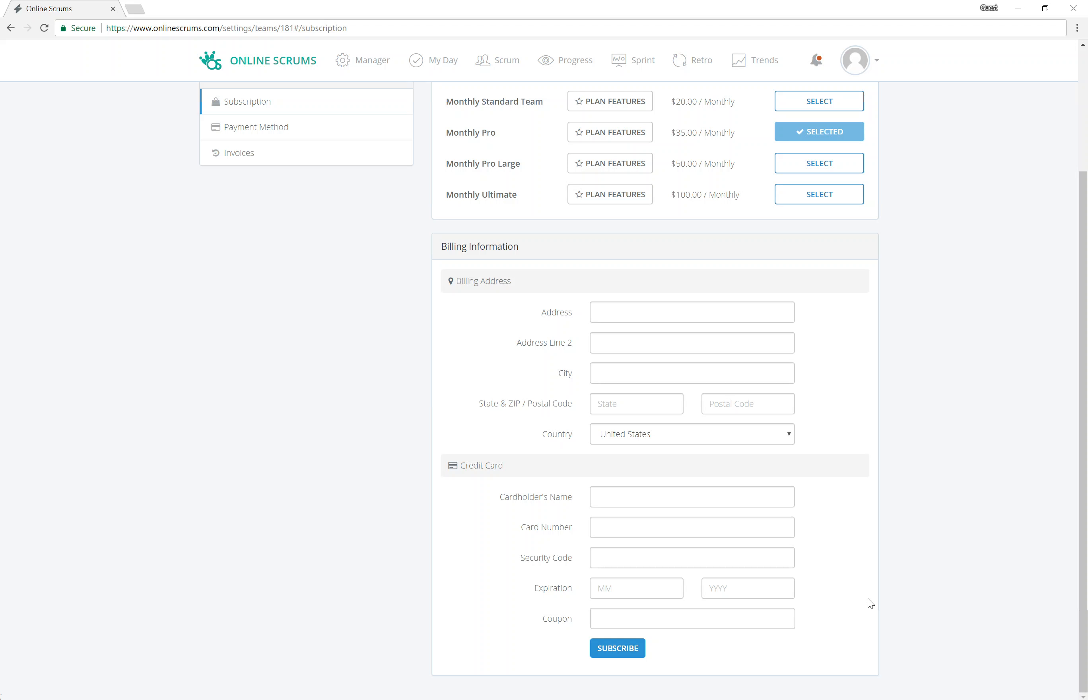
scroll(868, 548, "up", 3)
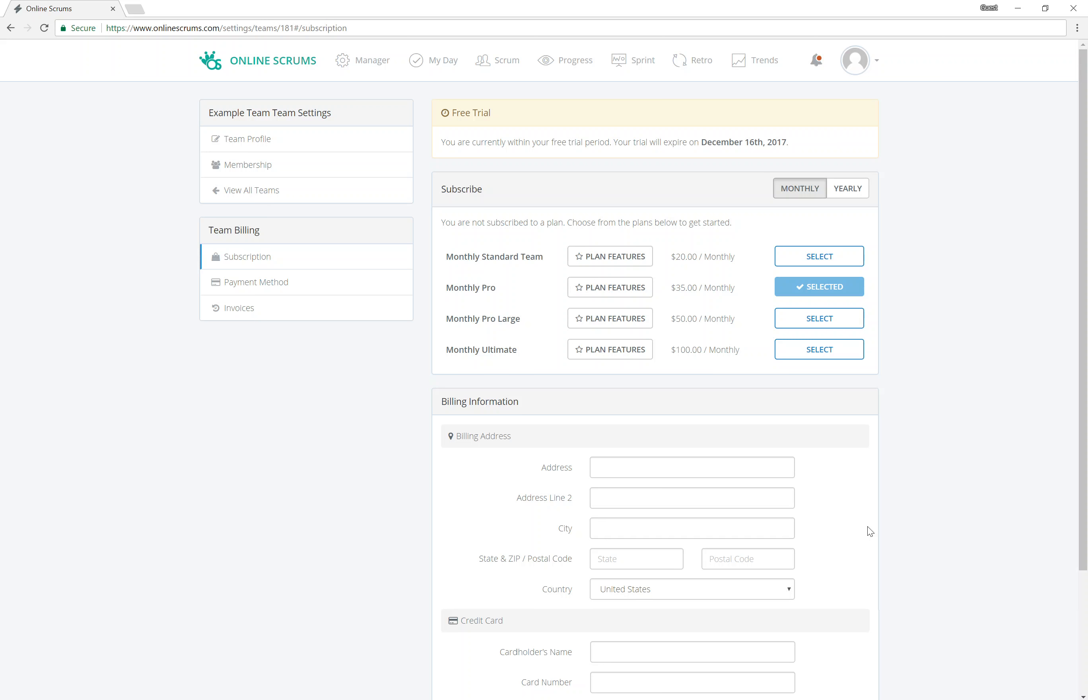